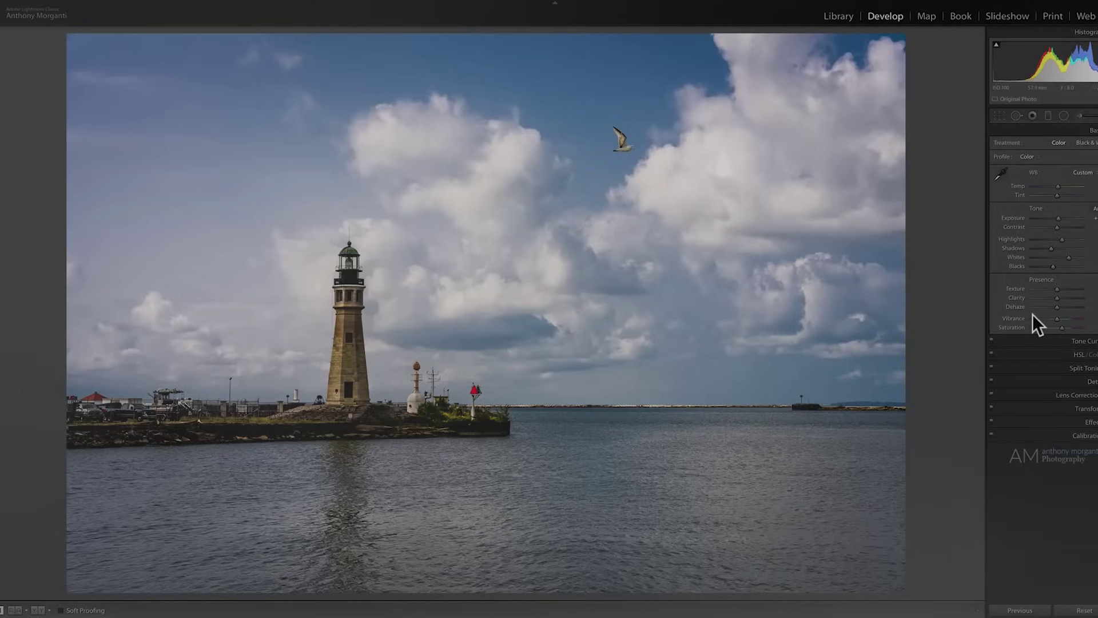
Lower the portrait's Exposure in Develop > Basic to -0.55.
key(Right)
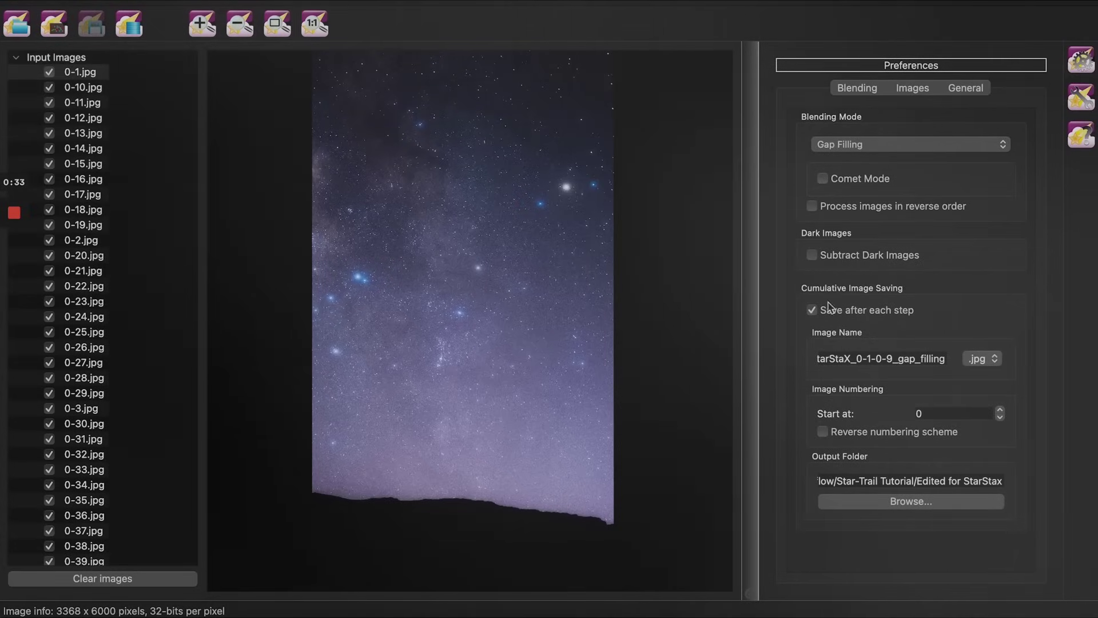
click(812, 310)
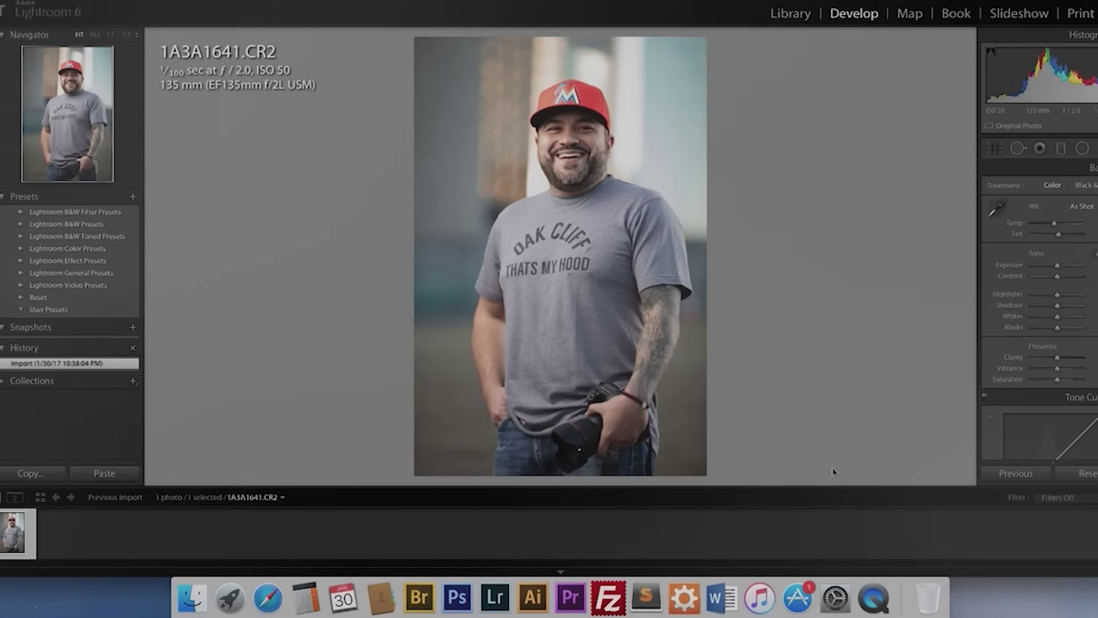
drag(1063, 272, 1057, 269)
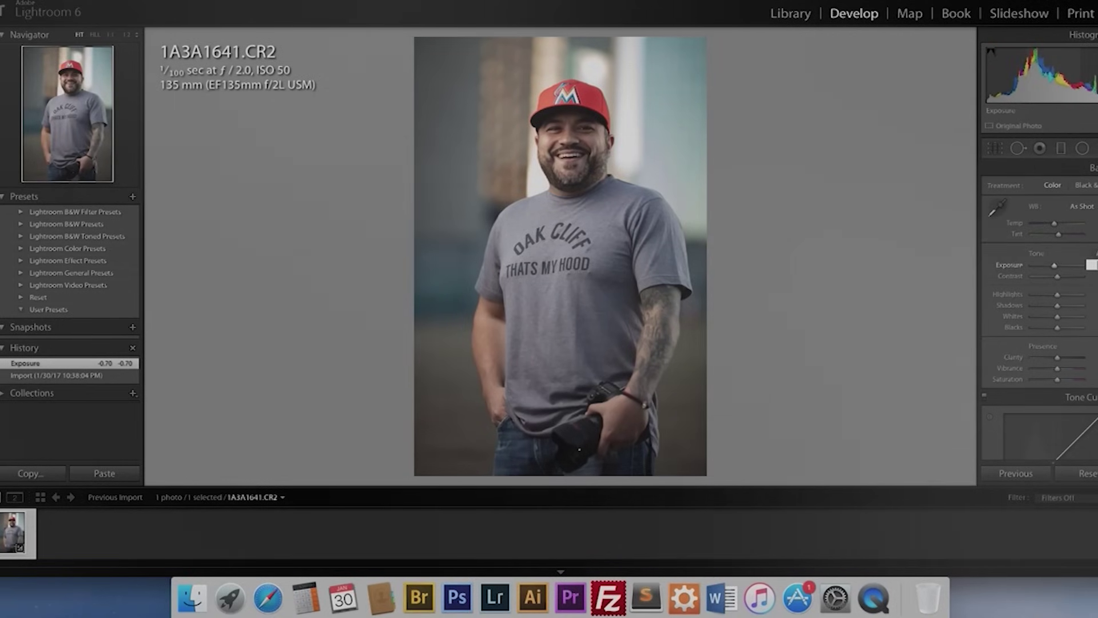
key(Return)
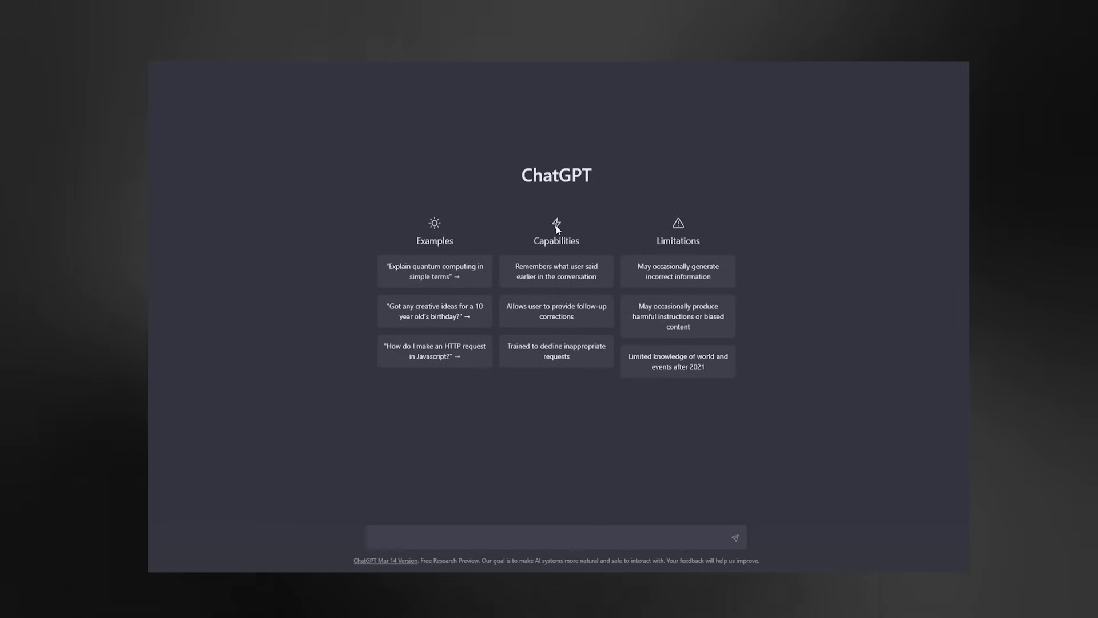
Ask ChatGPT to summarize 'How I Turned $400 Into $150M', then send its YouTube link.
click(500, 532)
text(can you summarize this youtube video for me, the title is: How I Turned $400 Into $150M by upflip)
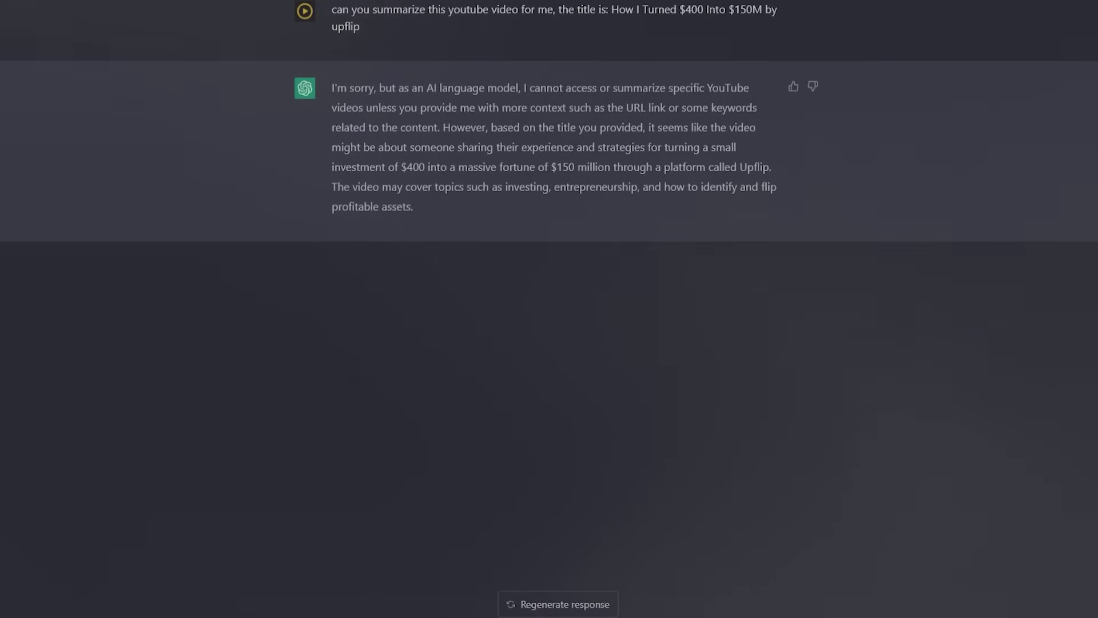
key(Return)
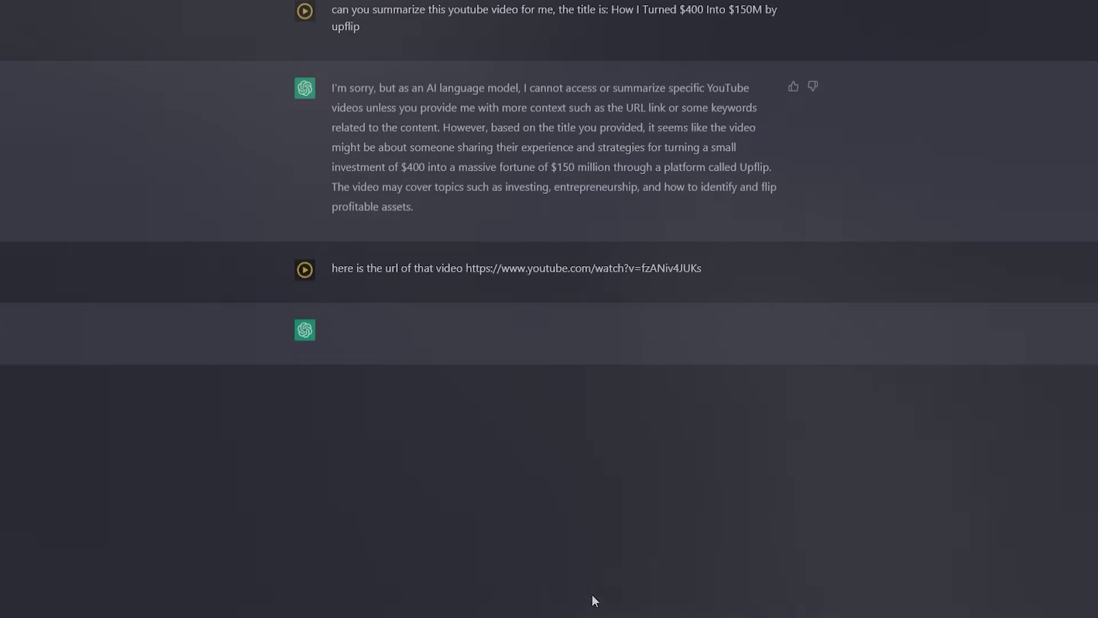